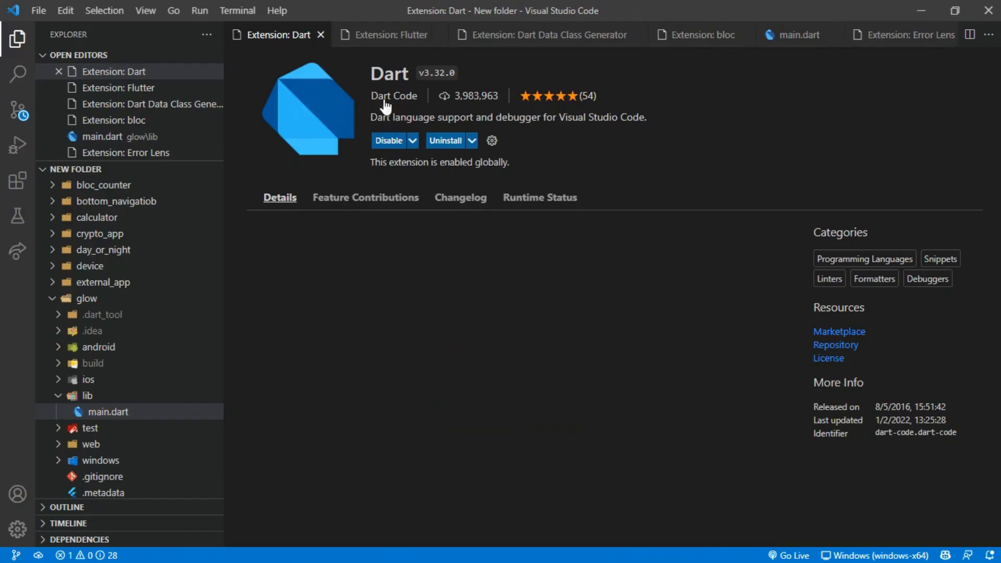
Step: Flip between the Dart and Flutter extension pages, then close the Dart page
click(368, 38)
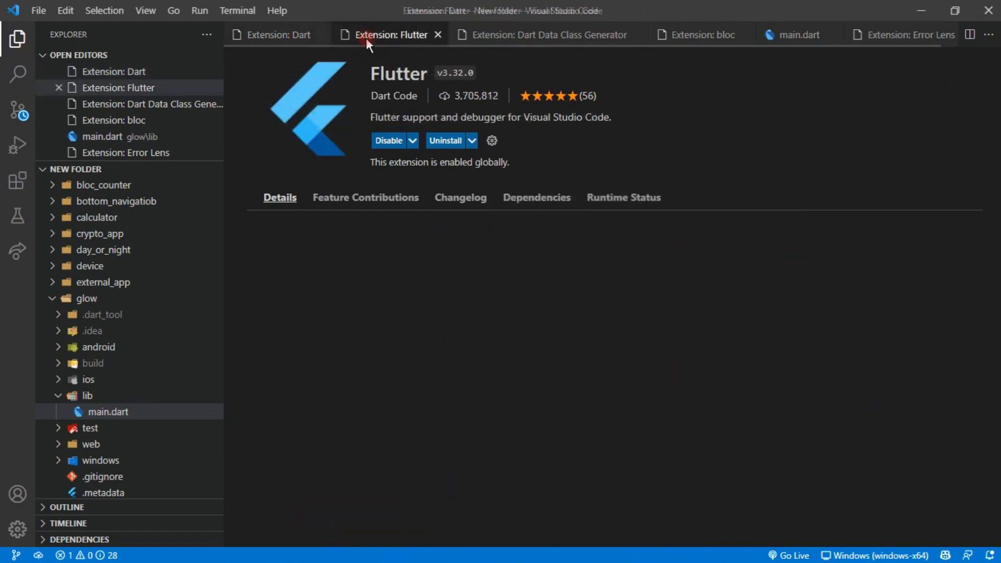
click(266, 34)
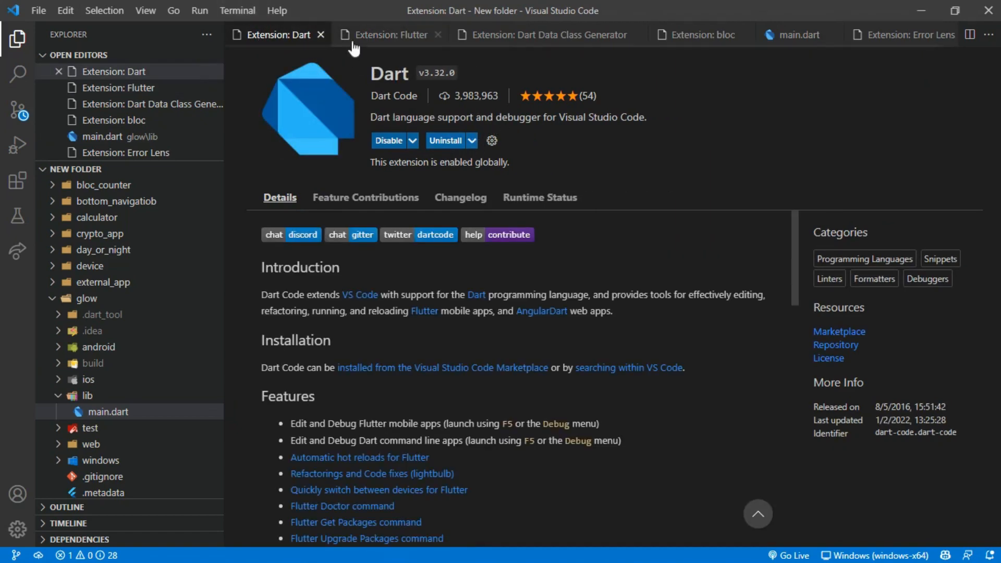
click(368, 37)
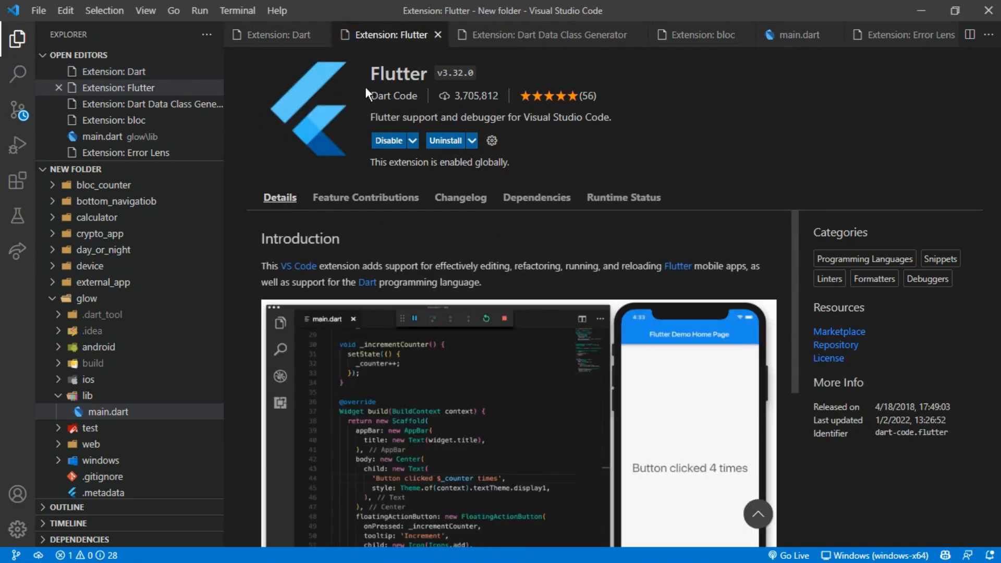
mouse_move(279, 34)
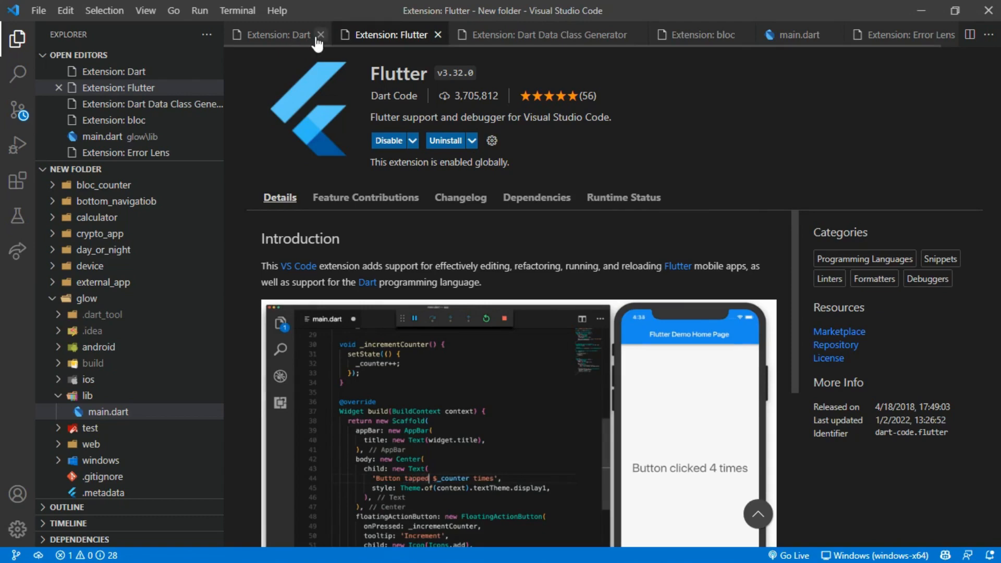
click(316, 40)
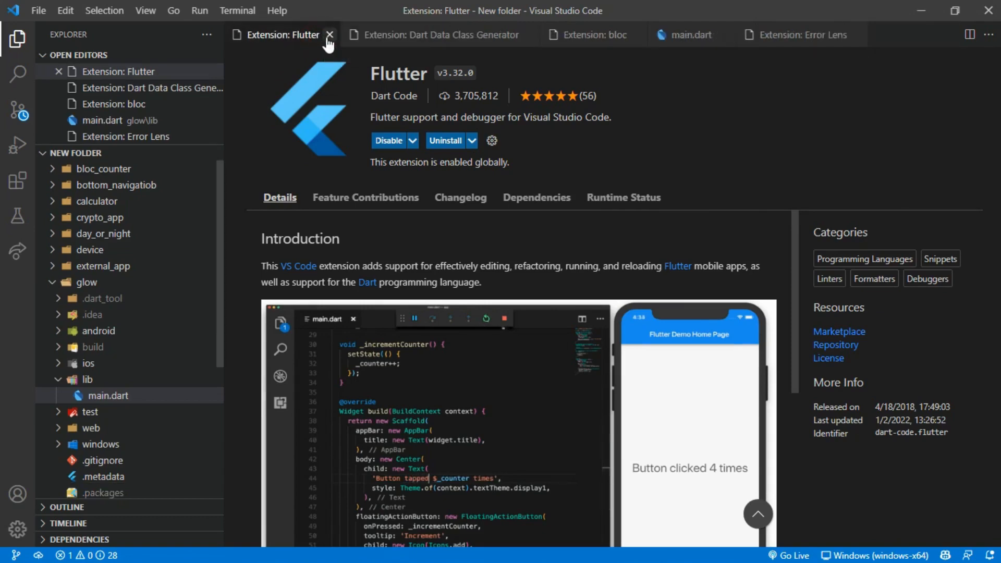
Step: Close the Flutter page, view Dart Data Class Generator, and start a new file in the lib folder
click(320, 35)
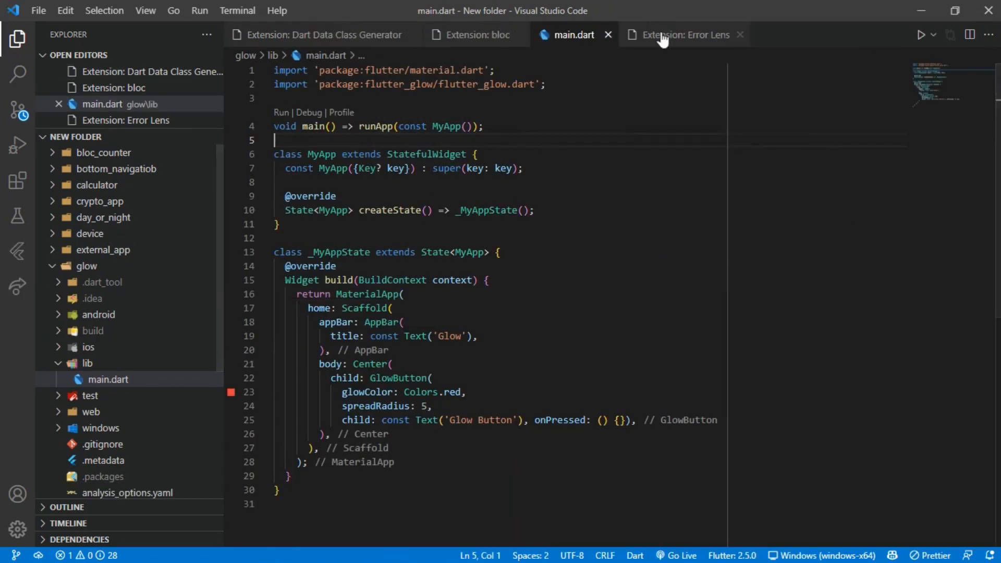
click(368, 34)
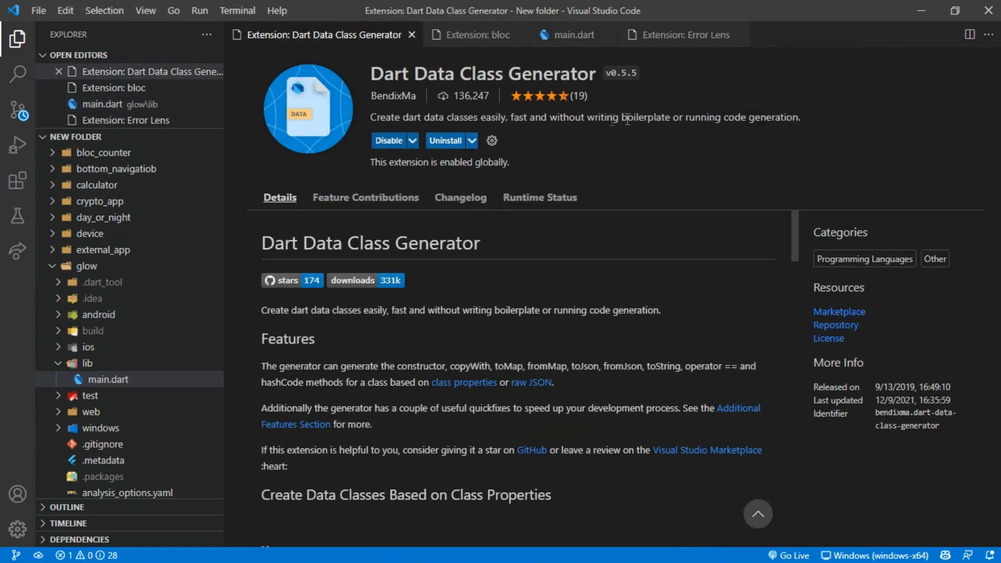
click(108, 379)
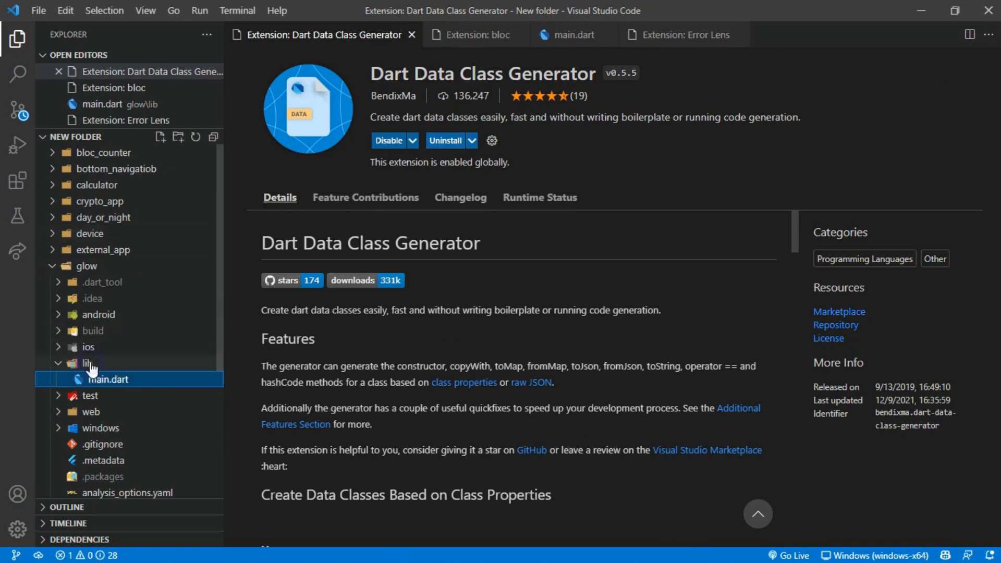
click(160, 137)
text(google.dart)
Step: Name the file google.dart, write class Google with a final int number field, and save
key(Return)
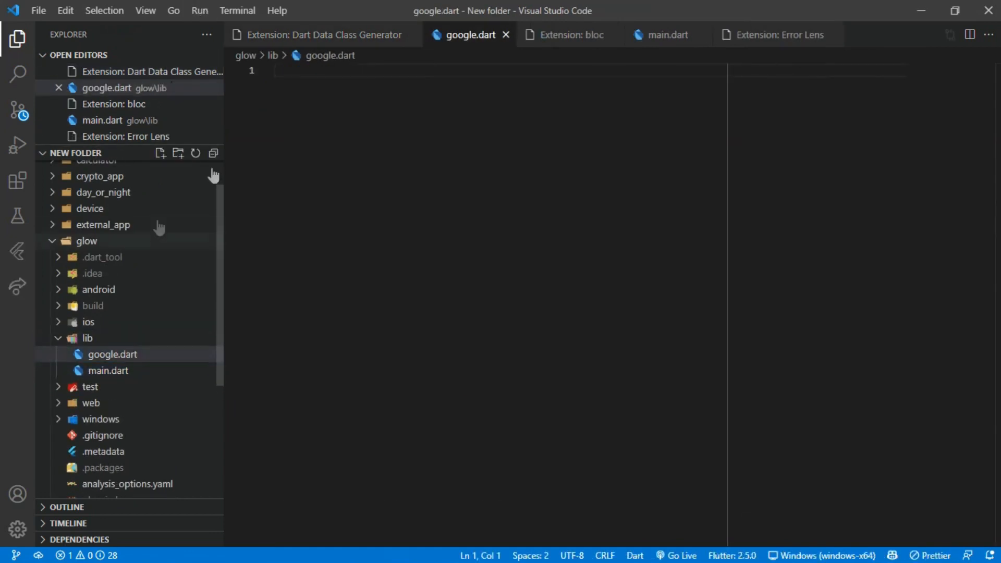
text(class )
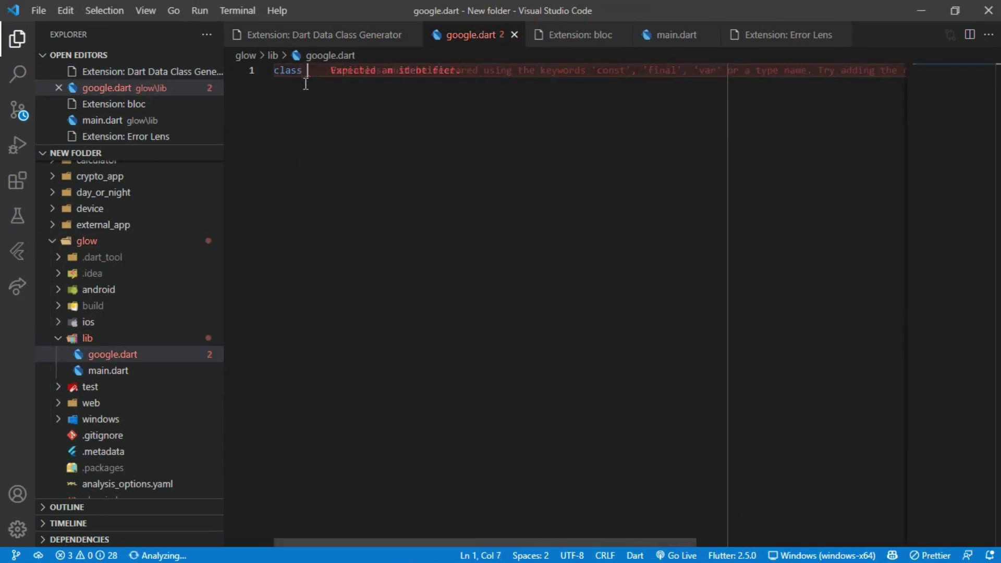
text(Google)
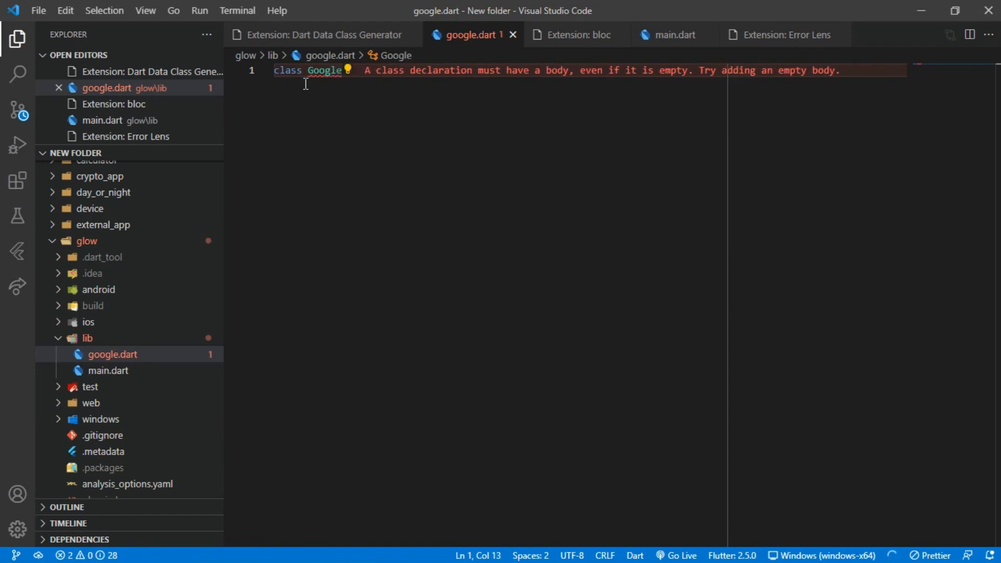
text({)
key(Return)
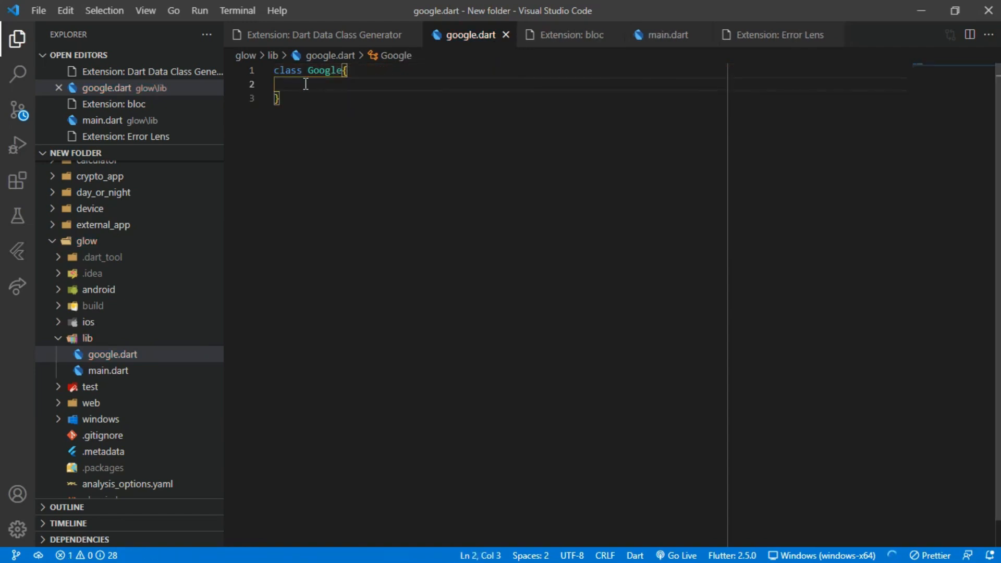
text(final )
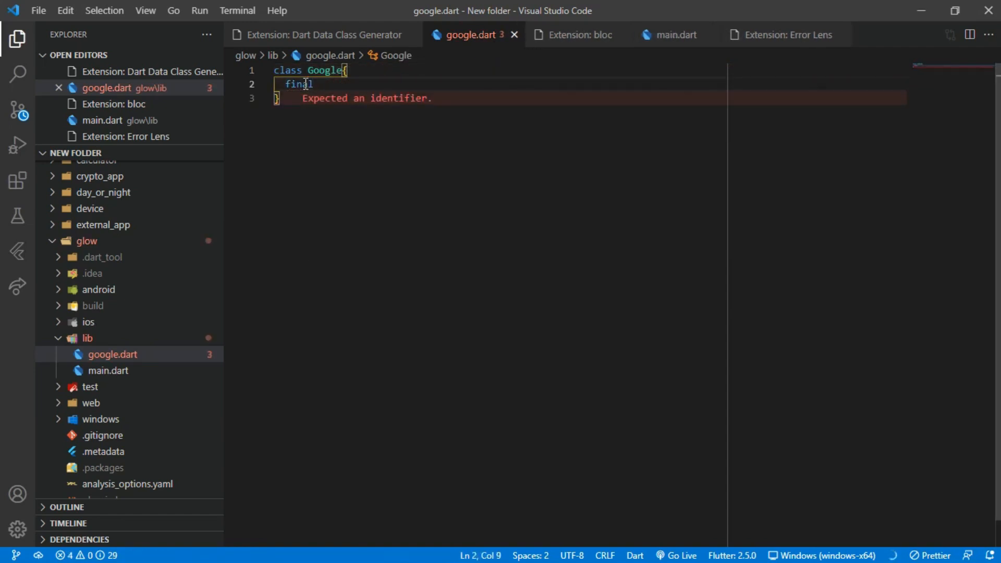
text(iin)
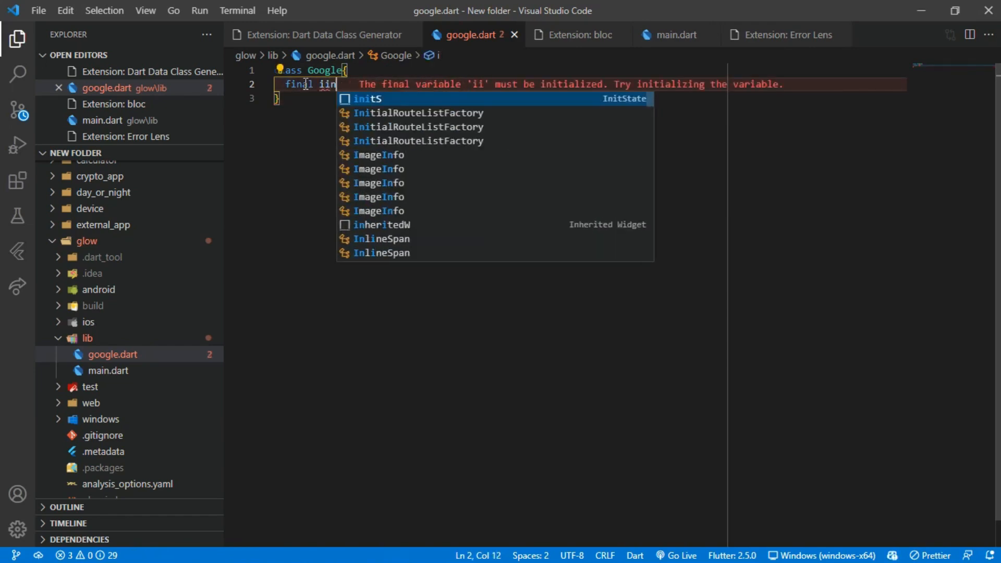
key(BackSpace)
key(BackSpace)
text(nt)
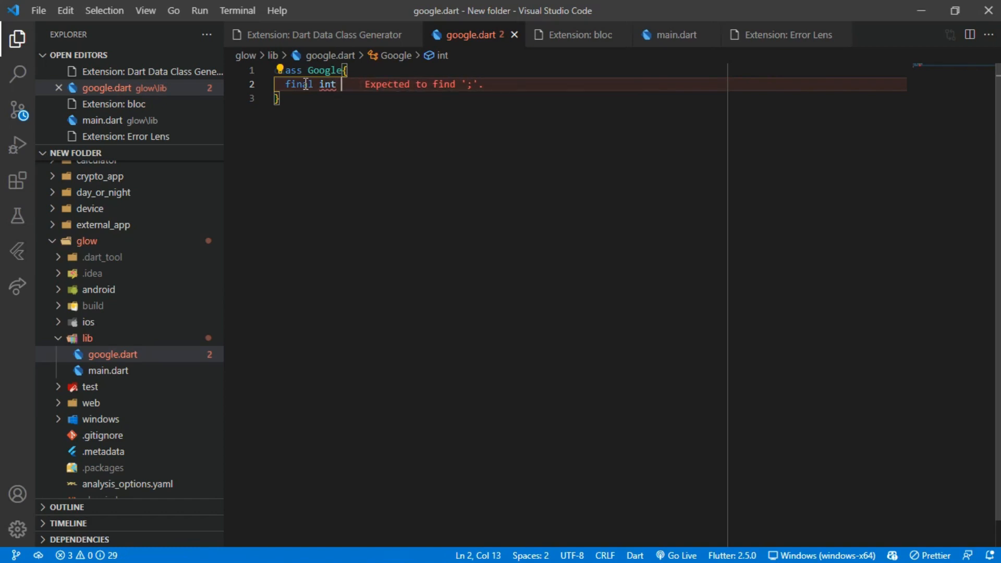
text( number)
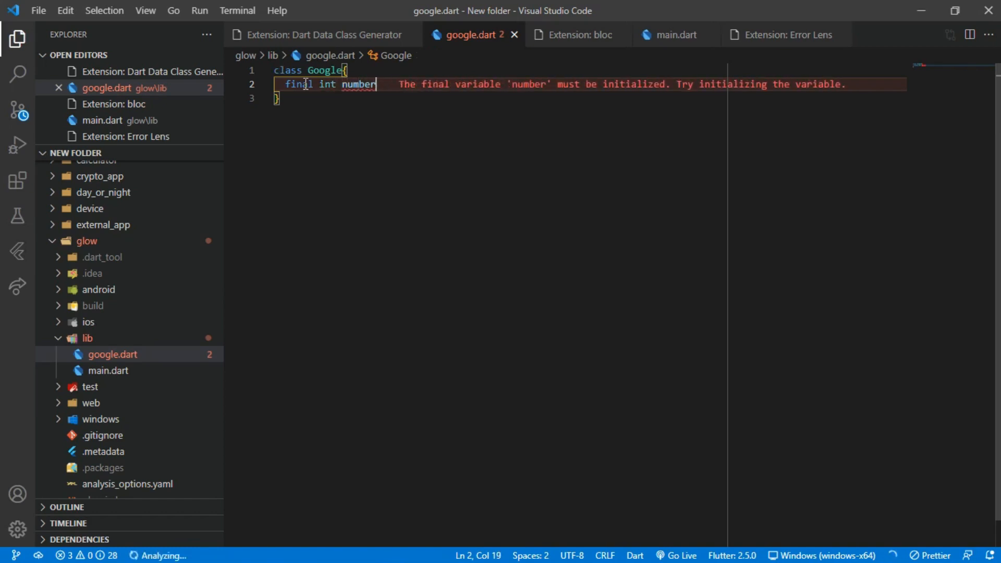
key(BackSpace)
key(BackSpace)
text(er;)
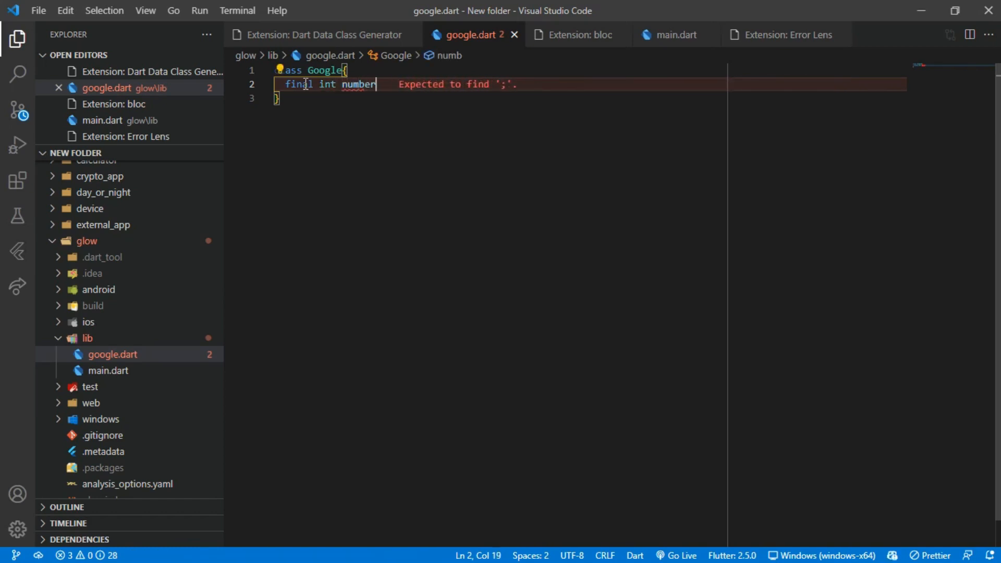
key(ctrl+s)
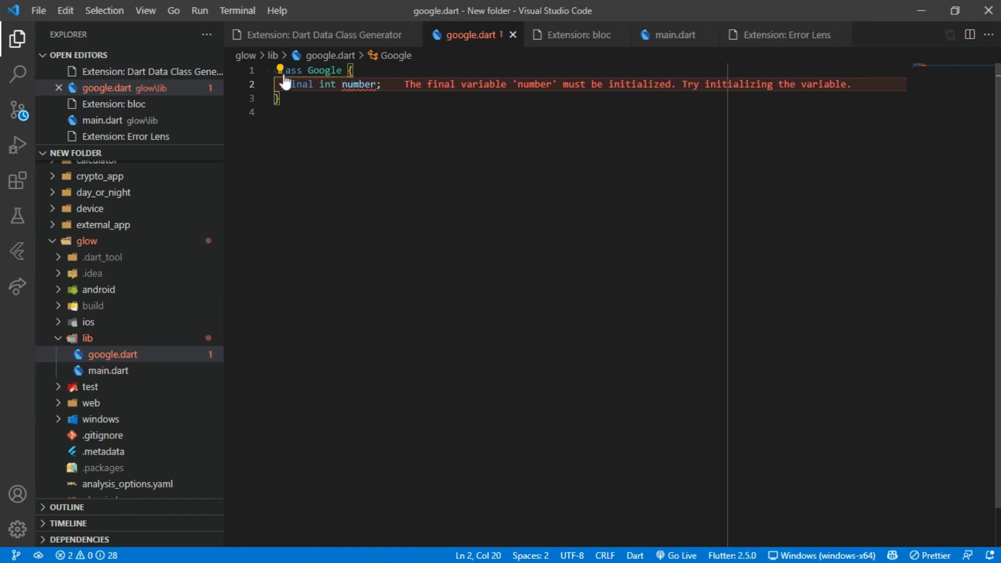
Step: Use quick fixes to generate a constructor and full data class methods for Google
click(280, 70)
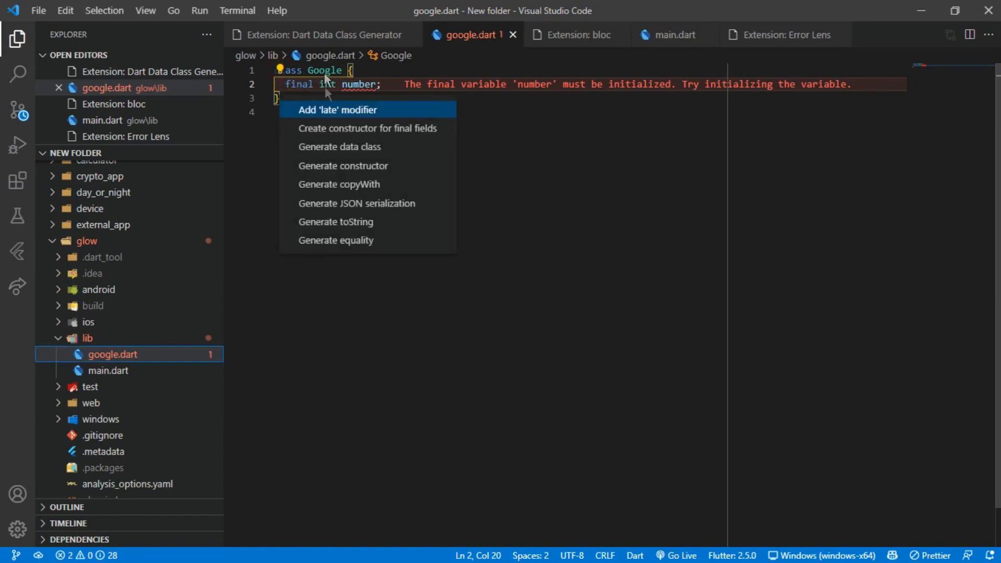
click(343, 165)
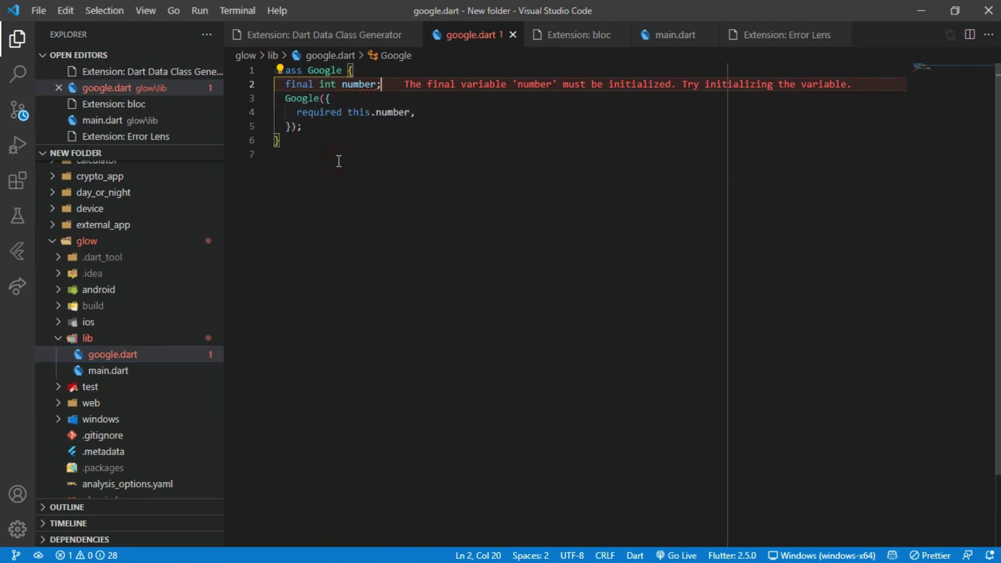
click(278, 70)
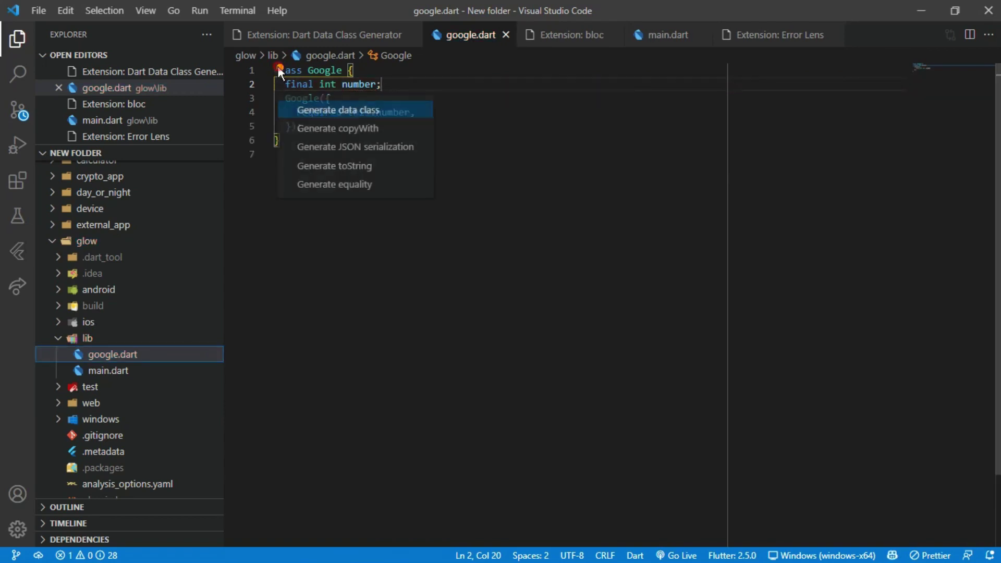
click(338, 110)
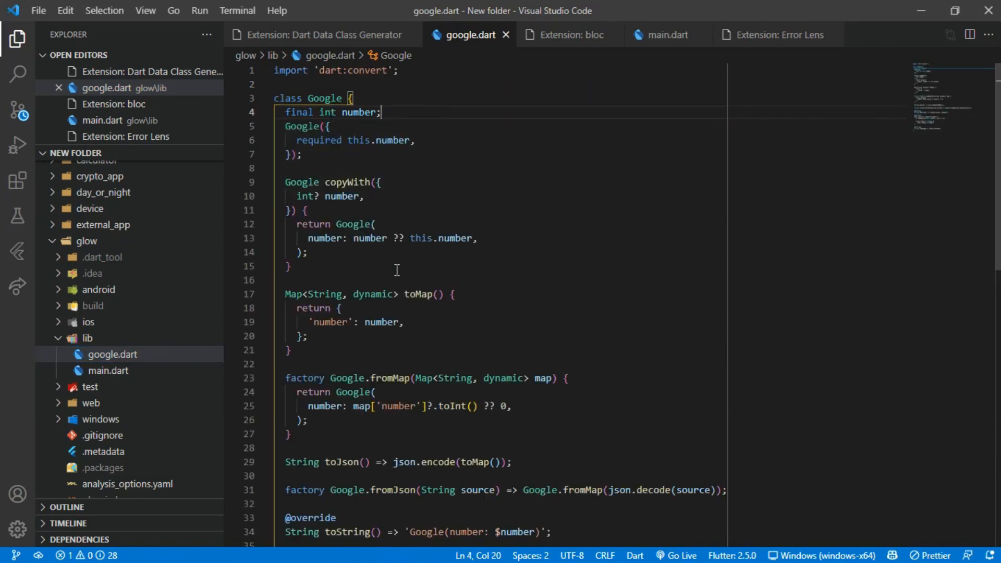
scroll(397, 270, down, 10)
scroll(396, 270, up, 10)
Step: Close the Dart Data Class Generator page and show the bloc extension page
click(325, 34)
click(412, 34)
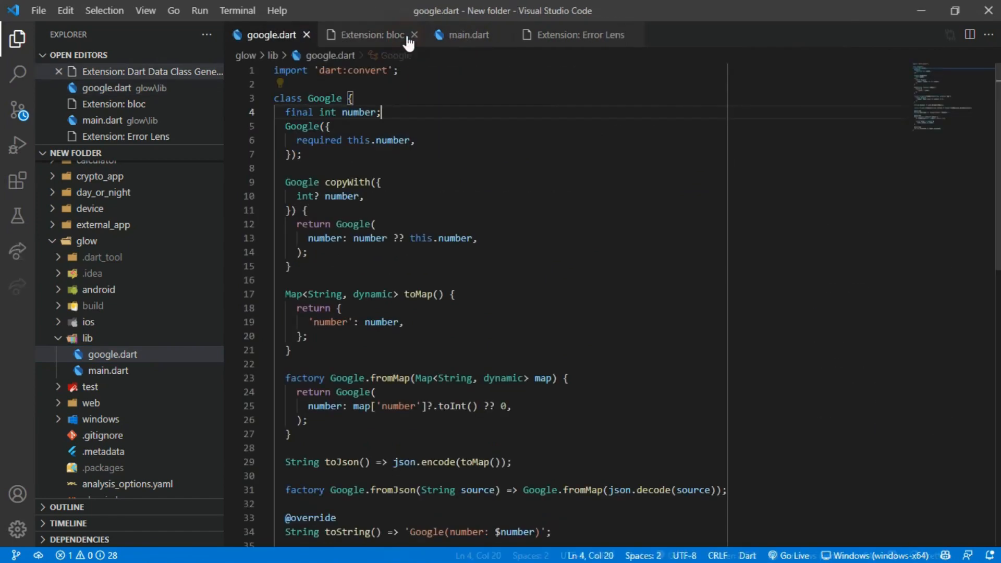
click(373, 34)
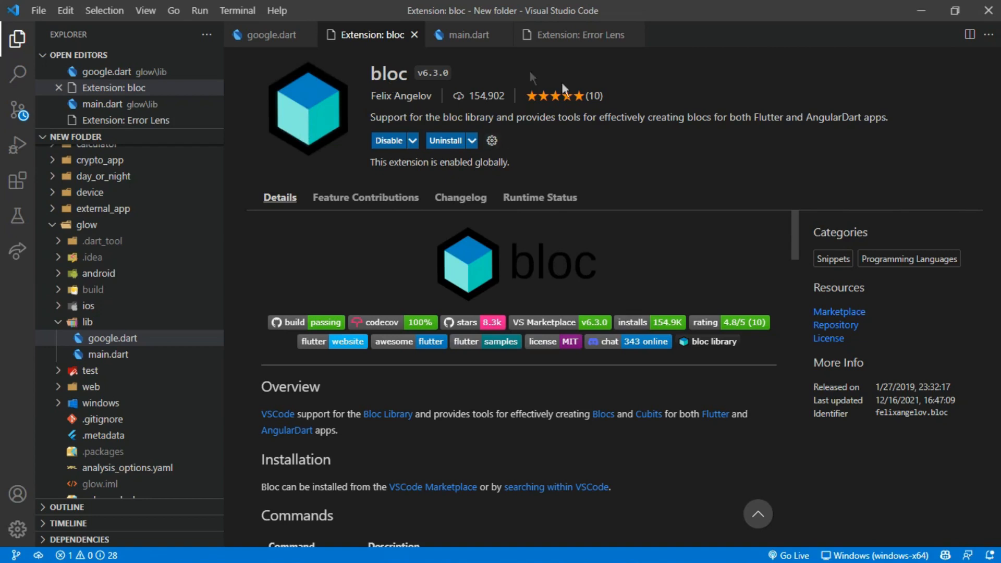
Step: Generate a new bloc named counter inside the lib folder
mouse_move(129, 306)
right_click(89, 322)
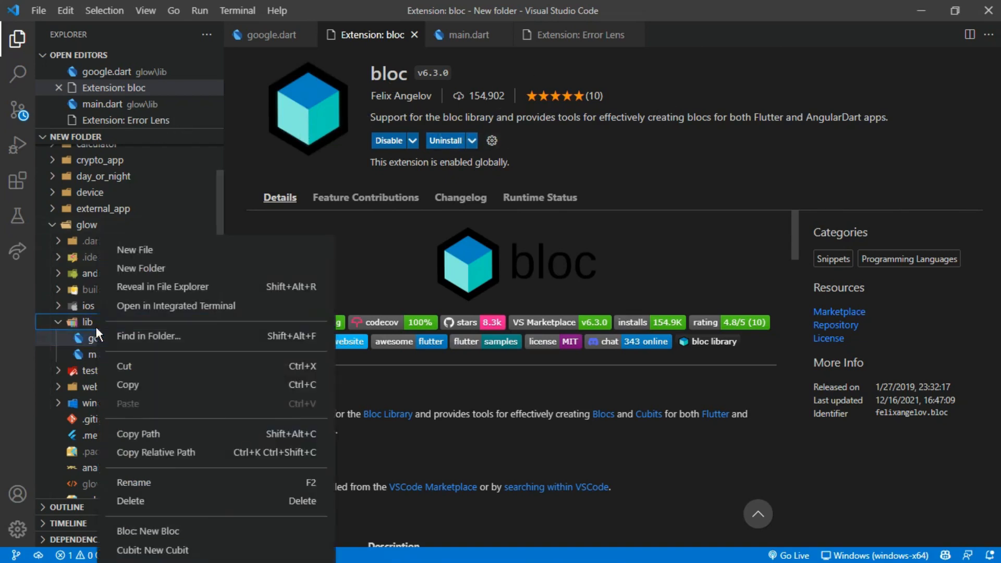
click(155, 531)
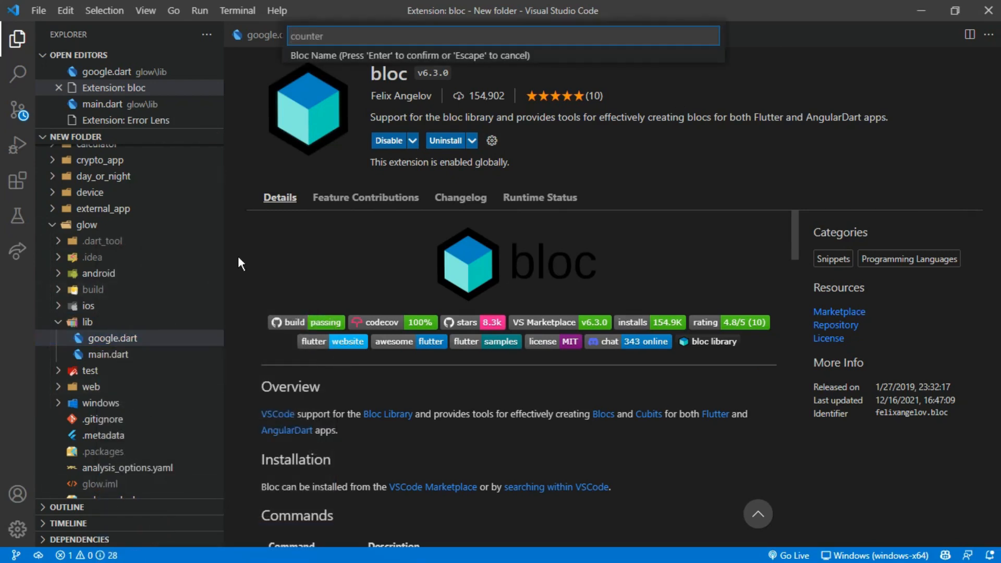
text(counter)
key(Return)
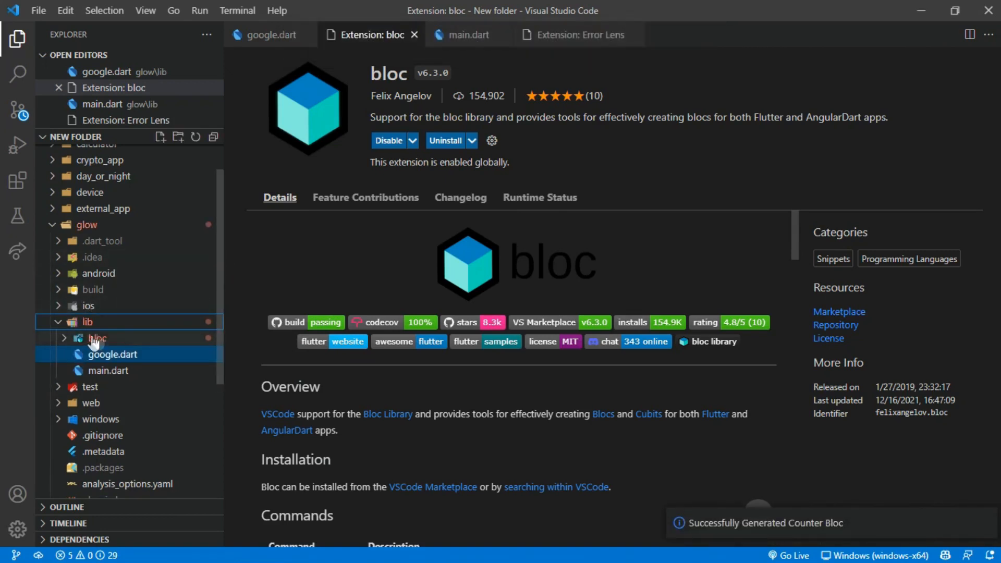
Step: Expand the bloc folder and open counter_bloc.dart and counter_event.dart
click(67, 339)
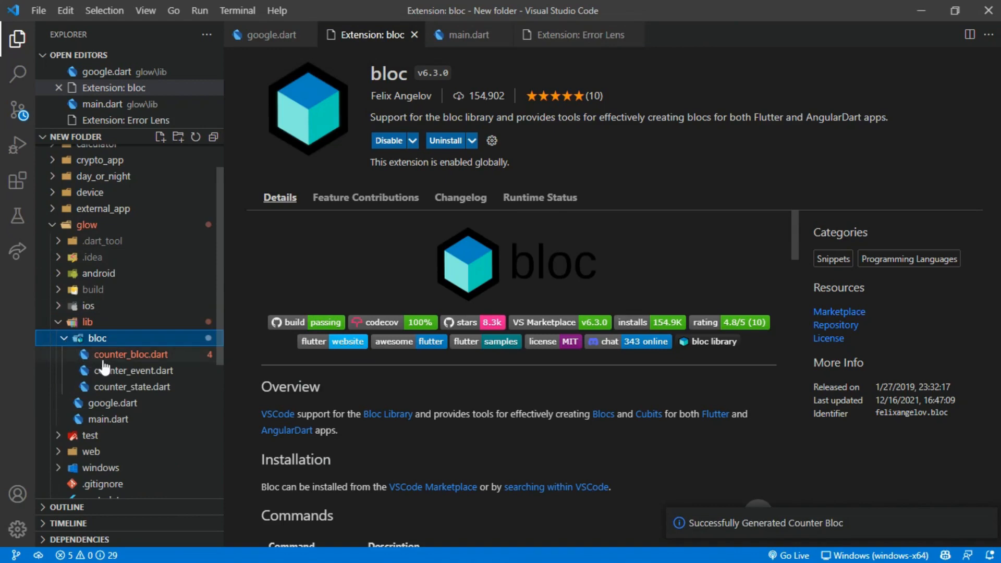
click(130, 354)
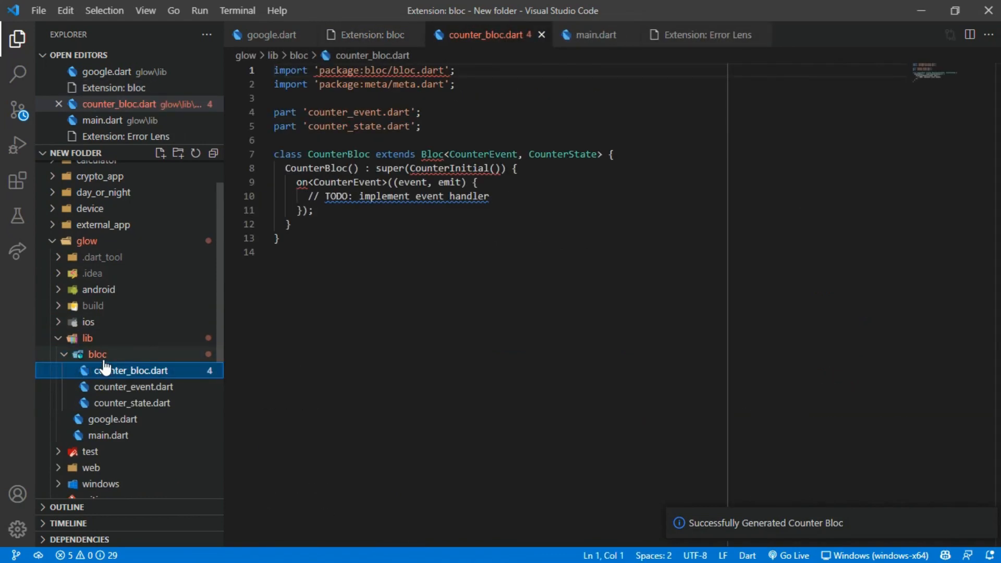
click(125, 386)
right_click(126, 387)
Step: Generate a counter cubit in lib, open counter_cubit.dart, and show the Error Lens page
click(156, 323)
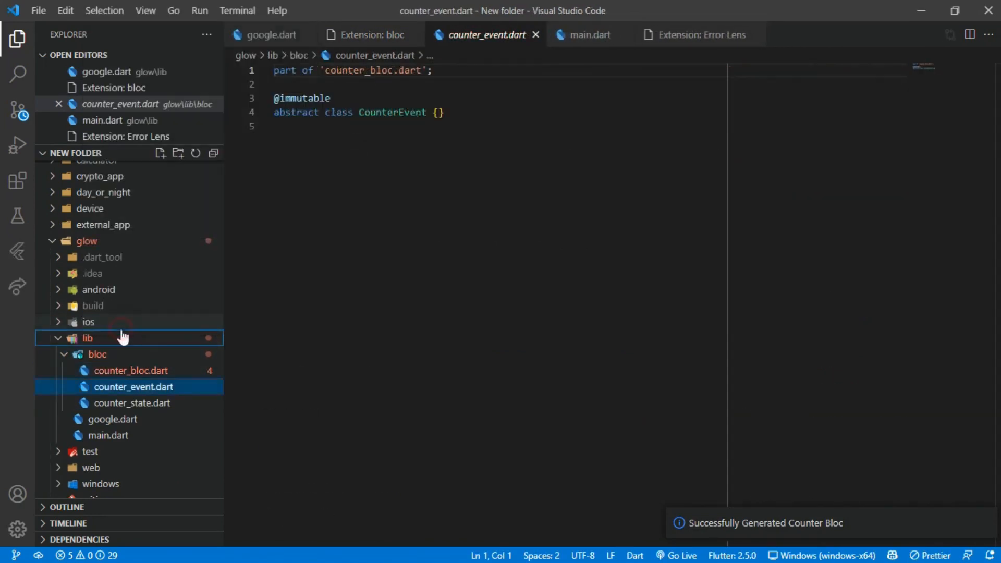
text(counte)
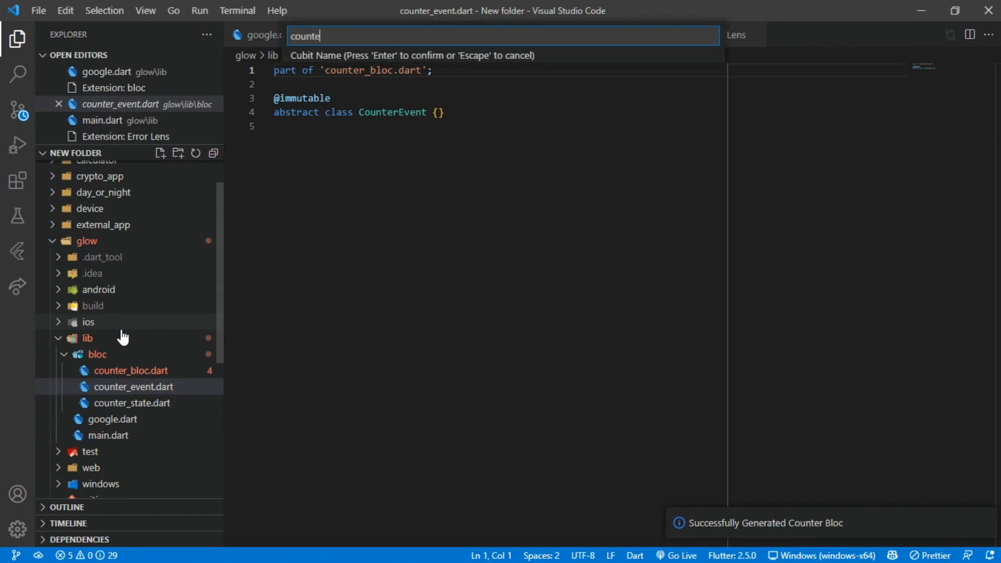
text(r)
key(Return)
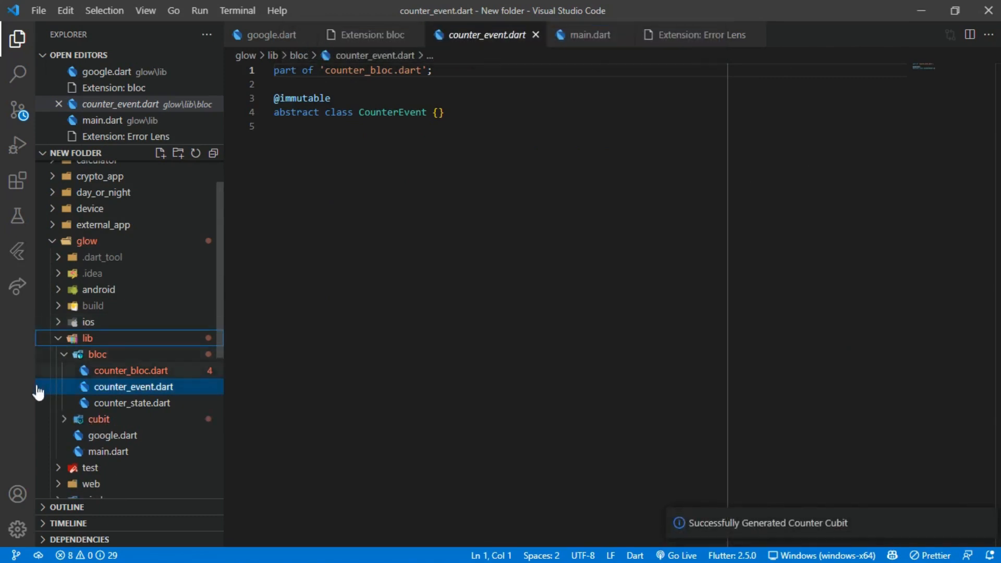
click(64, 420)
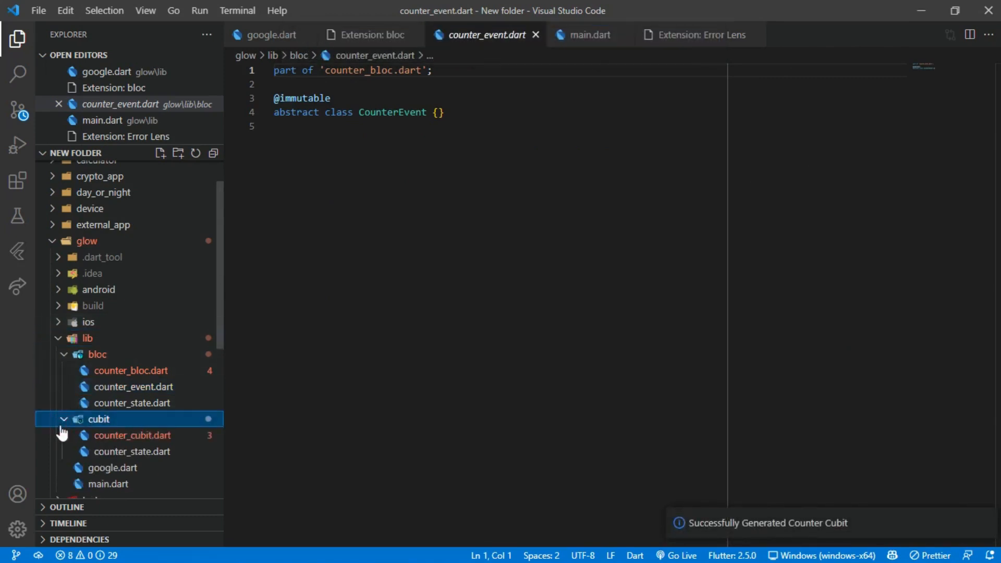
click(100, 436)
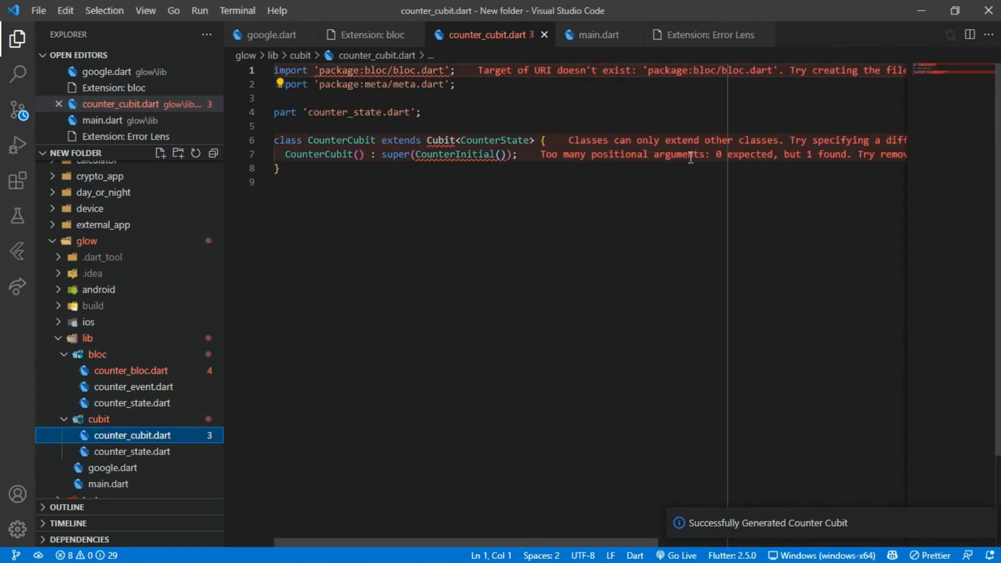
click(708, 34)
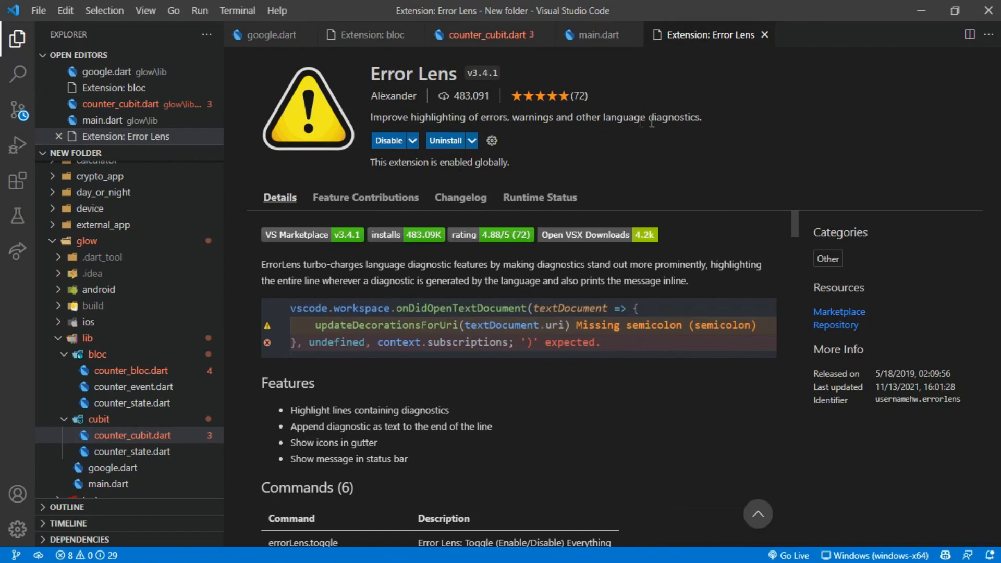
Step: Review counter_cubit.dart's inline errors, then close it and the bloc extension page
click(487, 34)
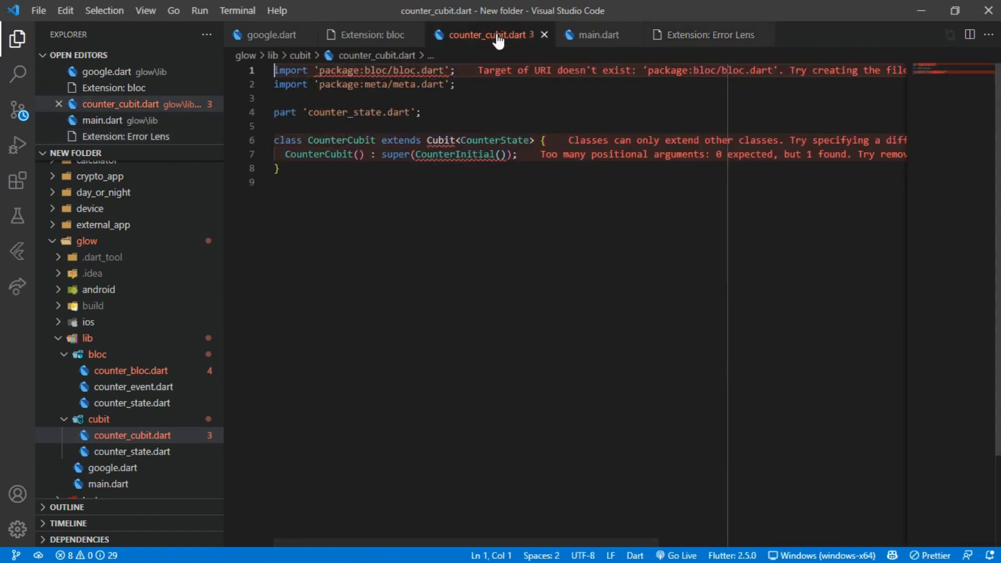
click(544, 34)
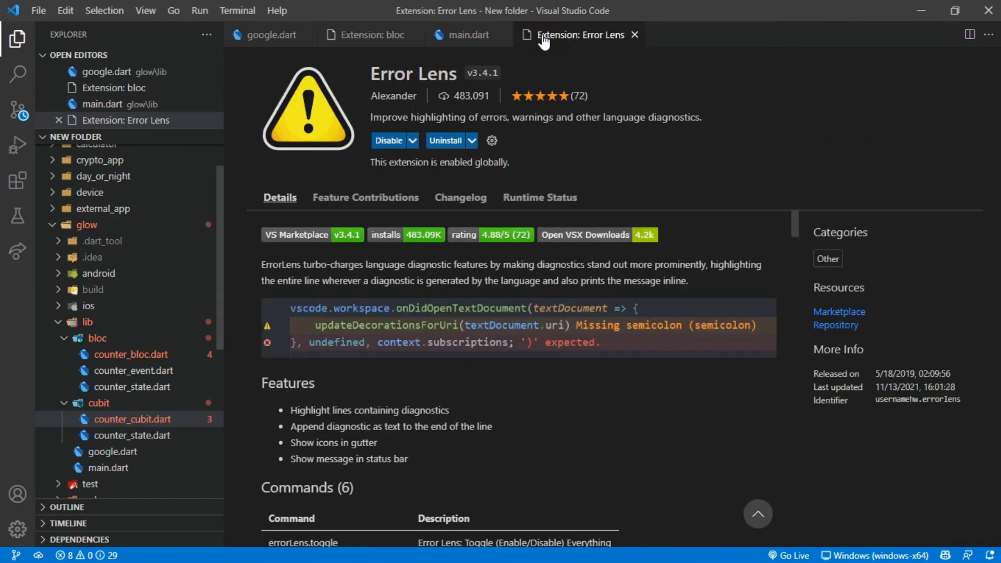
click(373, 34)
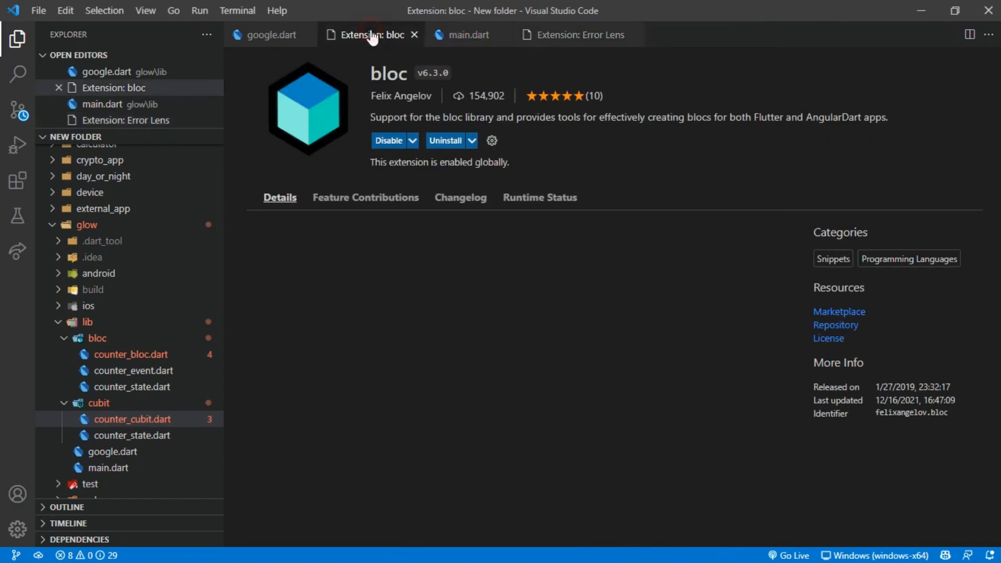
click(415, 35)
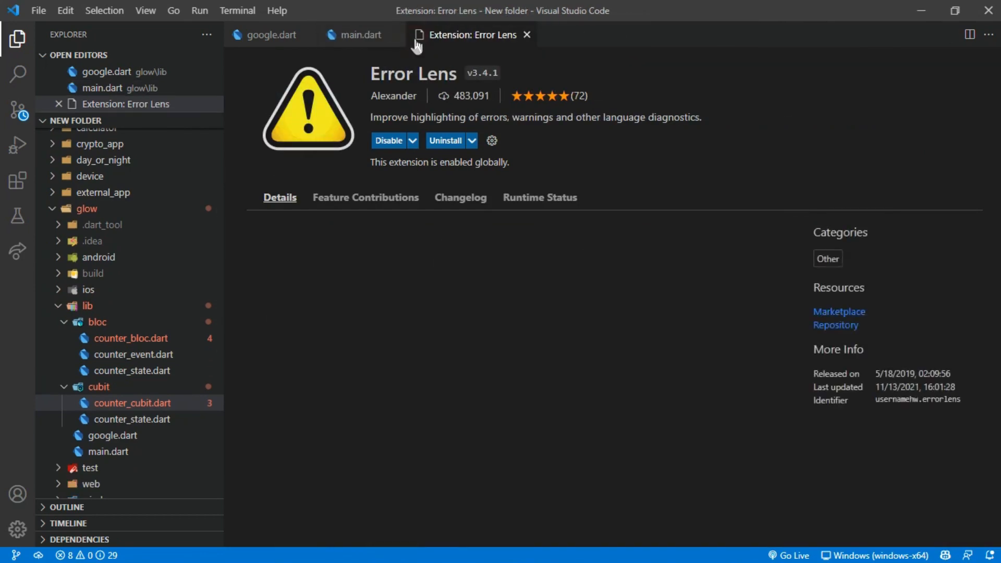